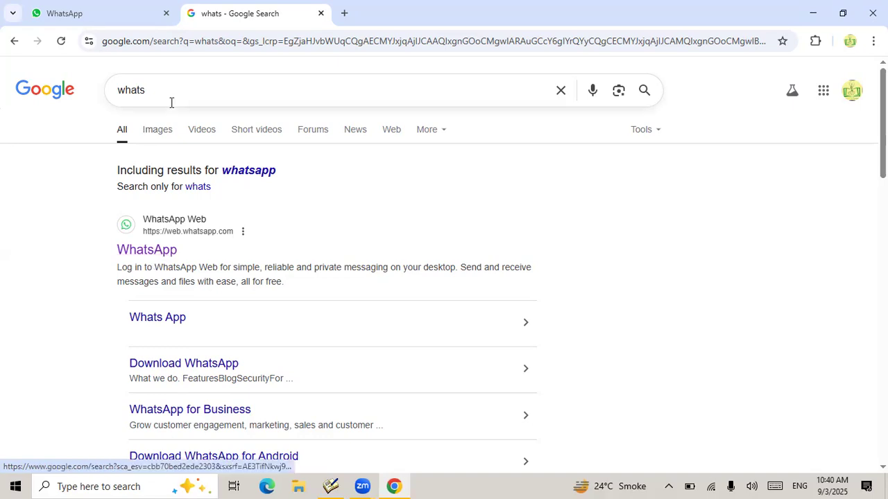
Close the Google search tab and dismiss the background sync notice in WhatsApp.
left_click(322, 13)
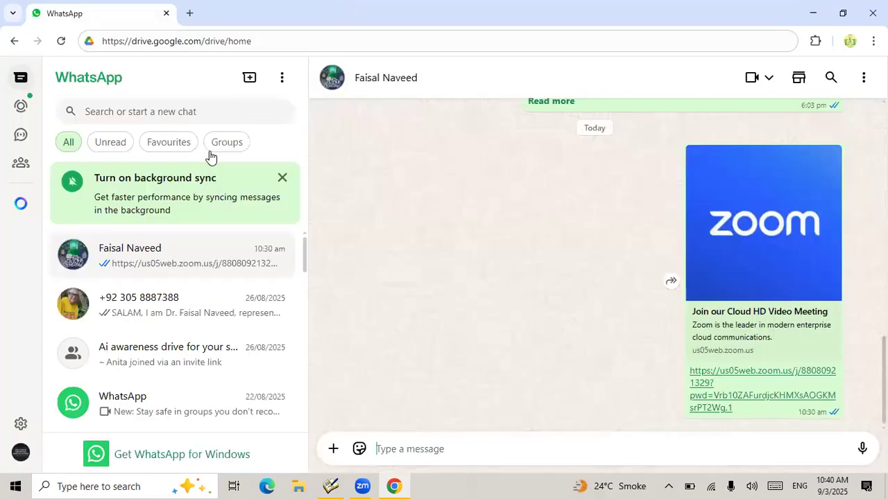
left_click(282, 179)
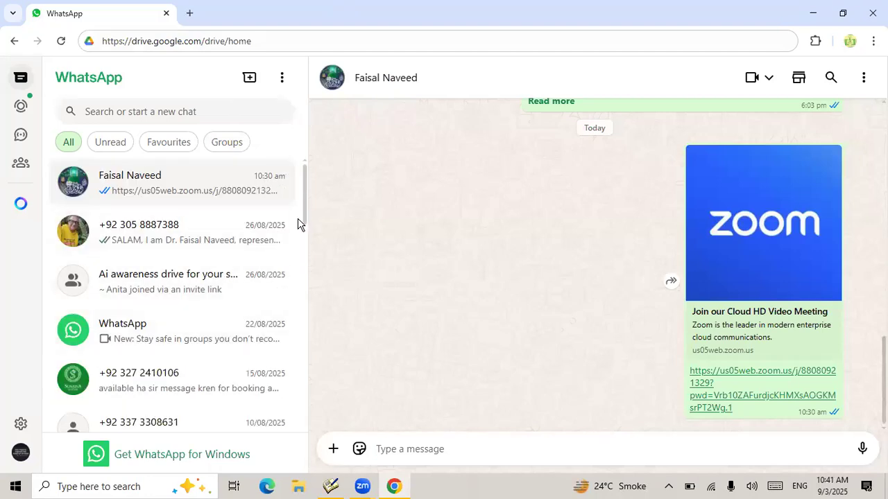
Open the official WhatsApp account chat and view its earlier messages.
left_click_drag(307, 212, 280, 184)
left_click(139, 340)
mouse_move(305, 217)
left_mouse_down()
mouse_move(303, 243)
mouse_move(307, 212)
left_mouse_up()
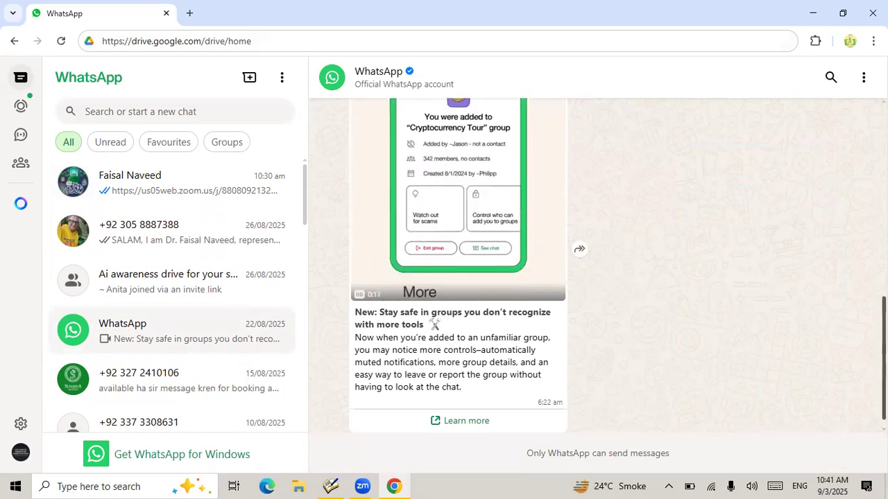
scroll(457, 263, "up", 3)
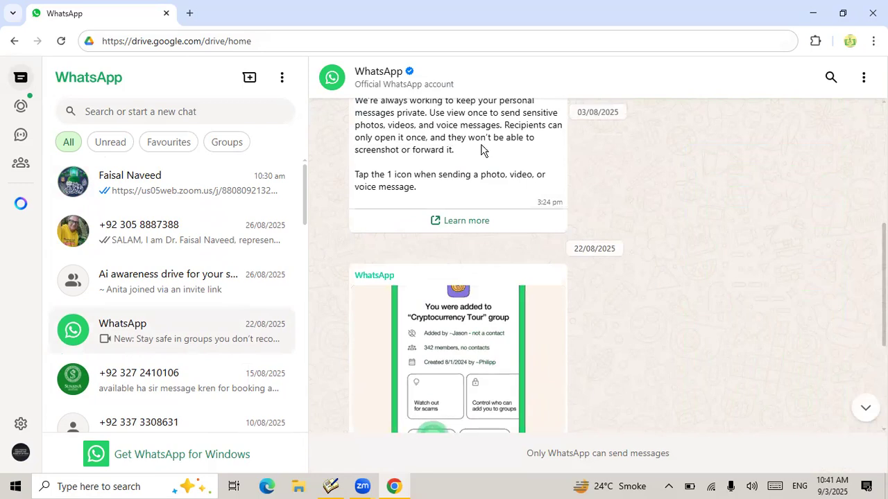
Open the browser's download history in a new tab.
left_click(190, 14)
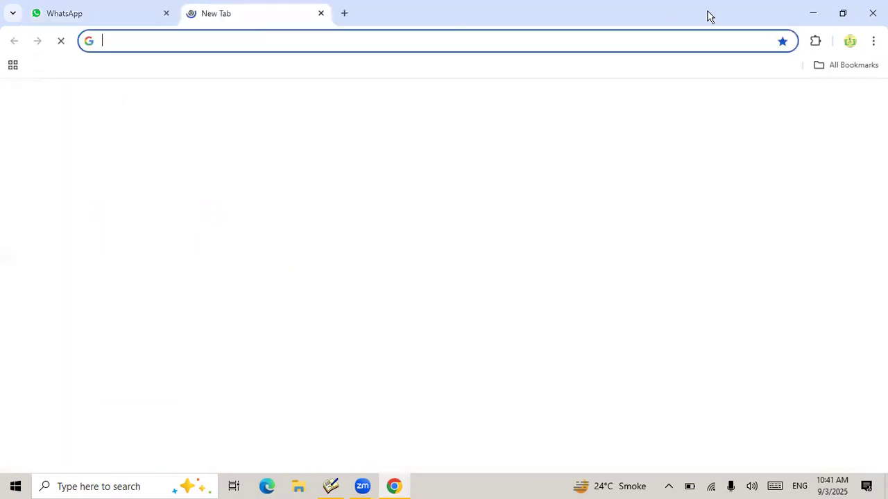
left_click(815, 14)
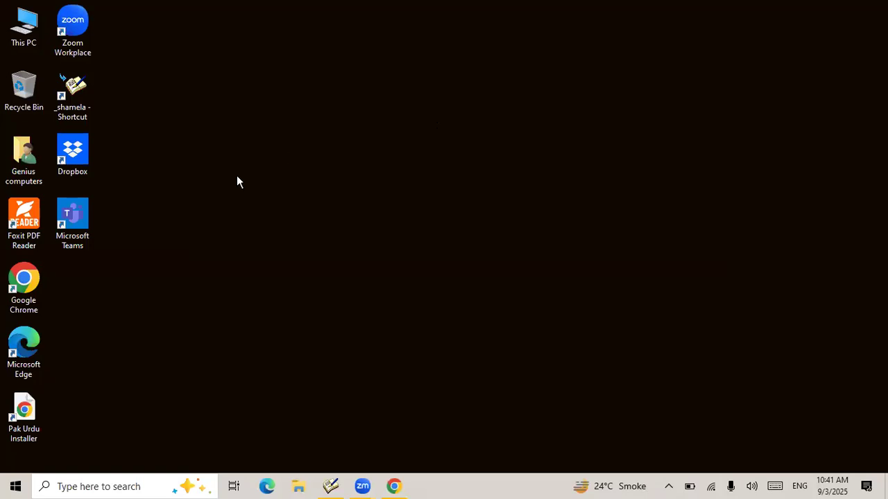
left_click(405, 489)
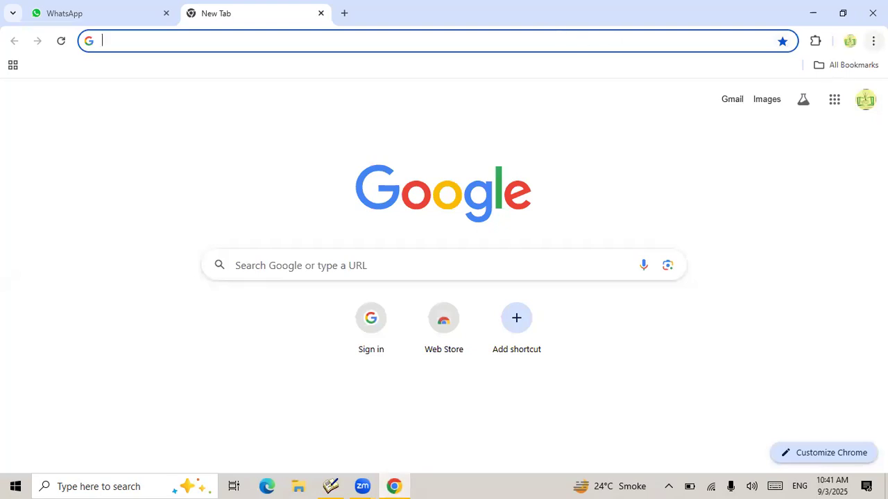
left_click(874, 41)
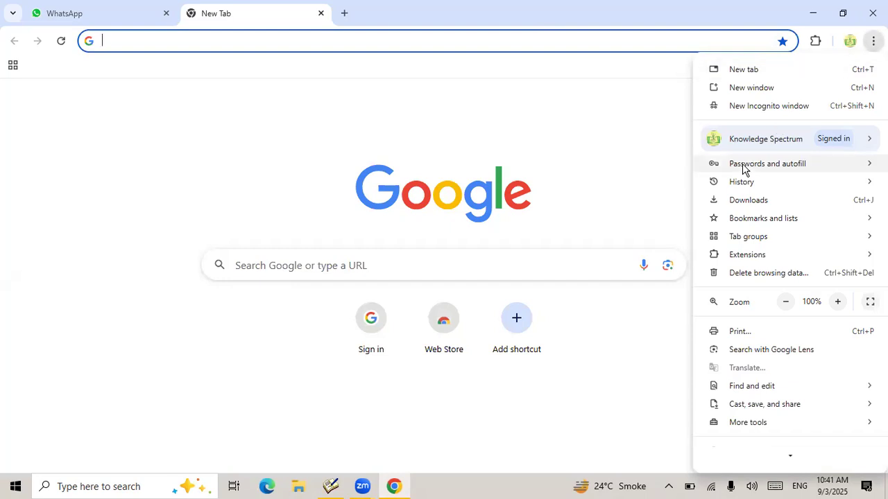
left_click(782, 205)
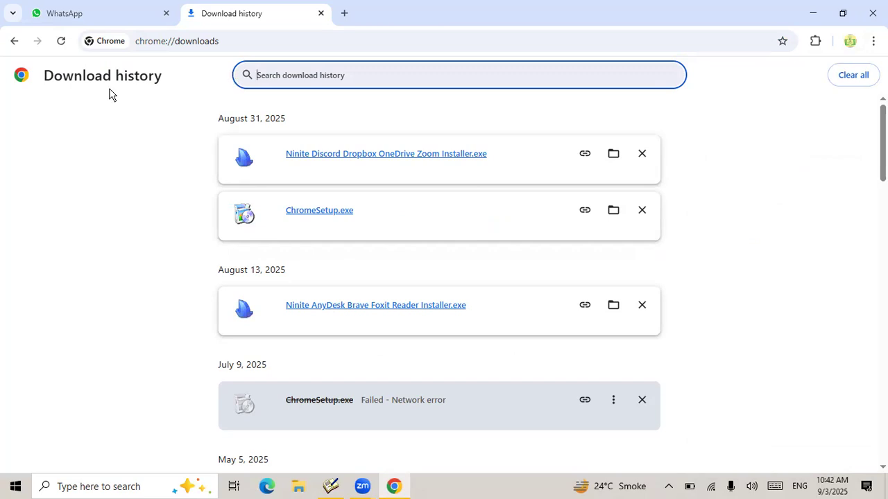
Minimize the browser and open the OneDrive location in File Explorer.
left_click(806, 14)
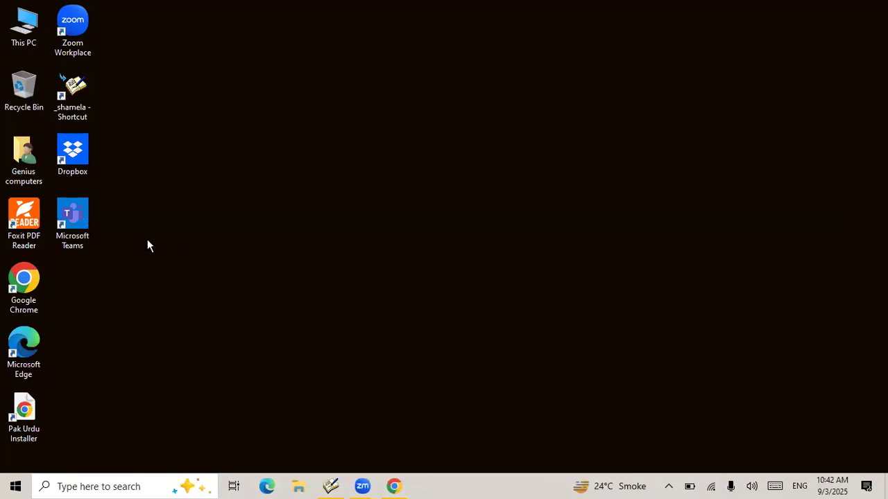
left_click(297, 489)
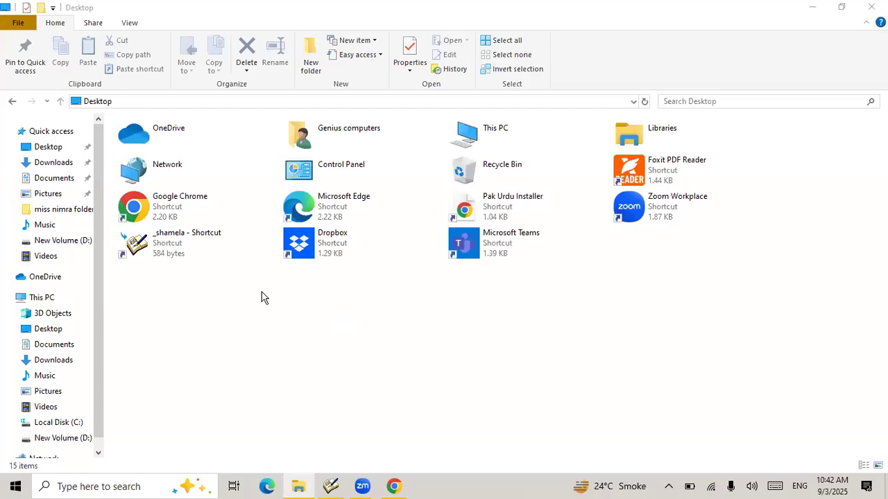
left_click(39, 279)
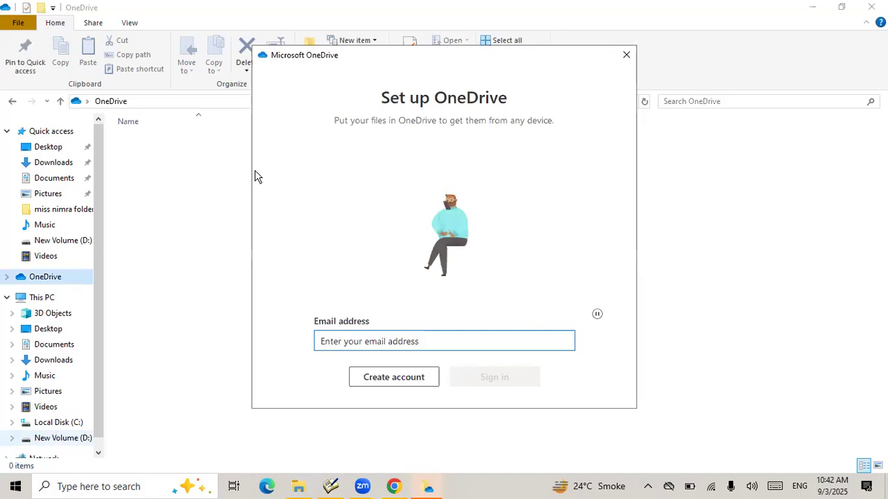
Close the Task Manager and OneDrive setup windows and open New Volume (D:) in File Explorer.
key("ctrl+shift+Escape")
left_click(439, 31)
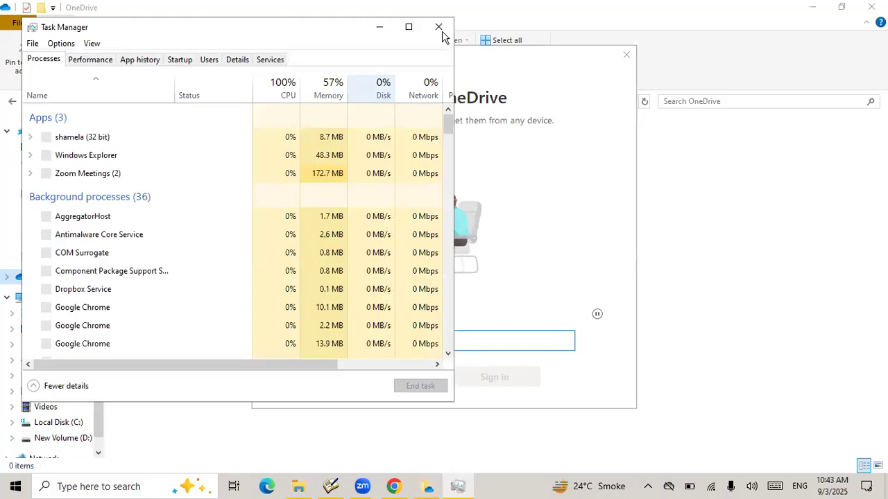
left_click(627, 56)
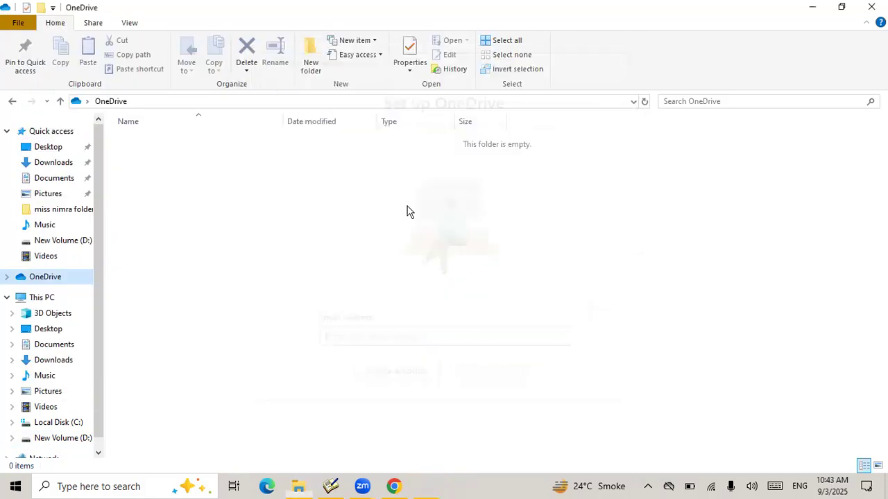
left_click(63, 439)
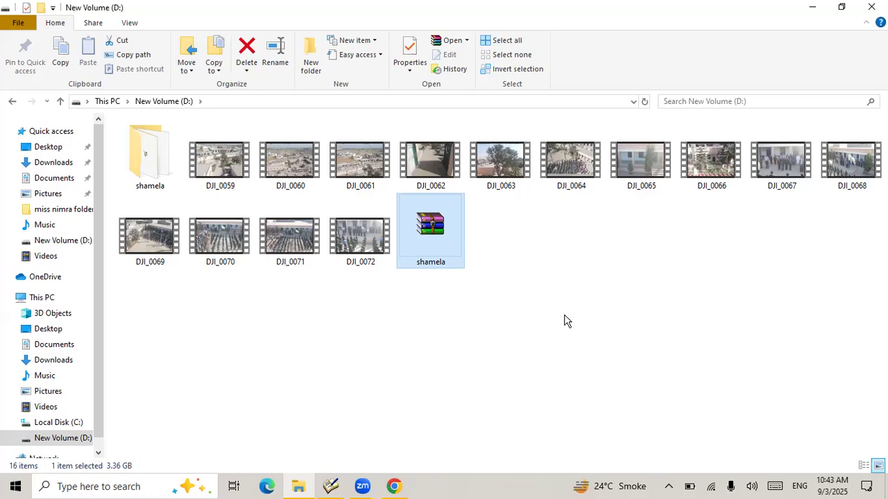
Switch to Chrome, search Google for "ninteen" in a new tab and look through the results.
left_click(394, 486)
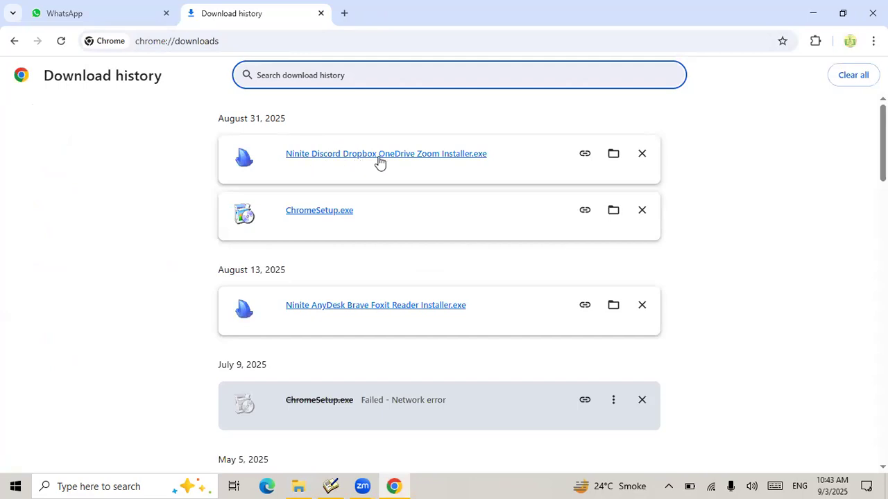
left_click(352, 14)
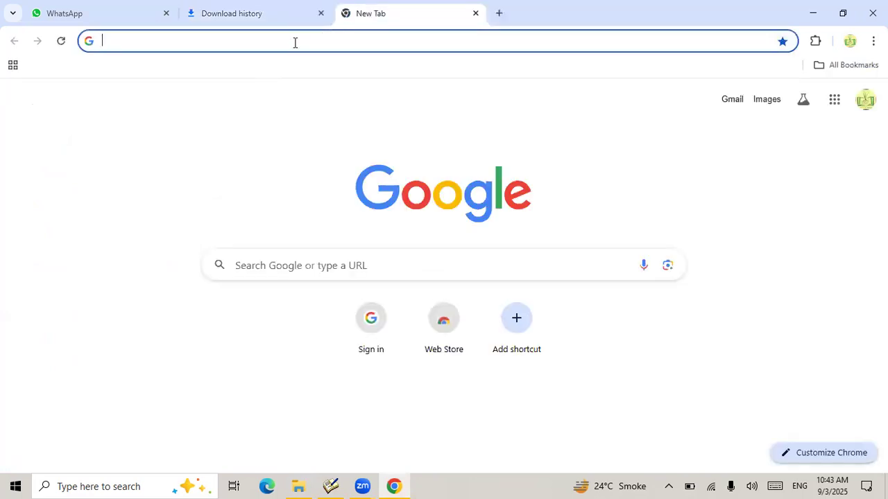
left_click(294, 42)
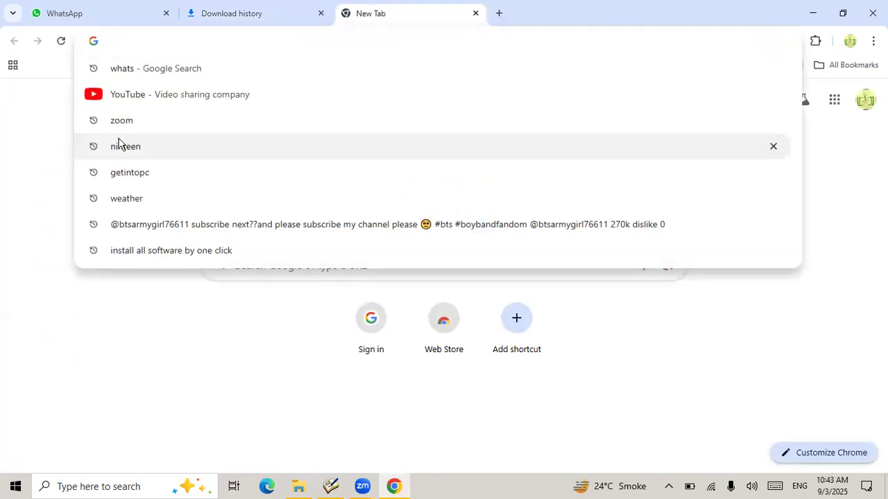
left_click(145, 148)
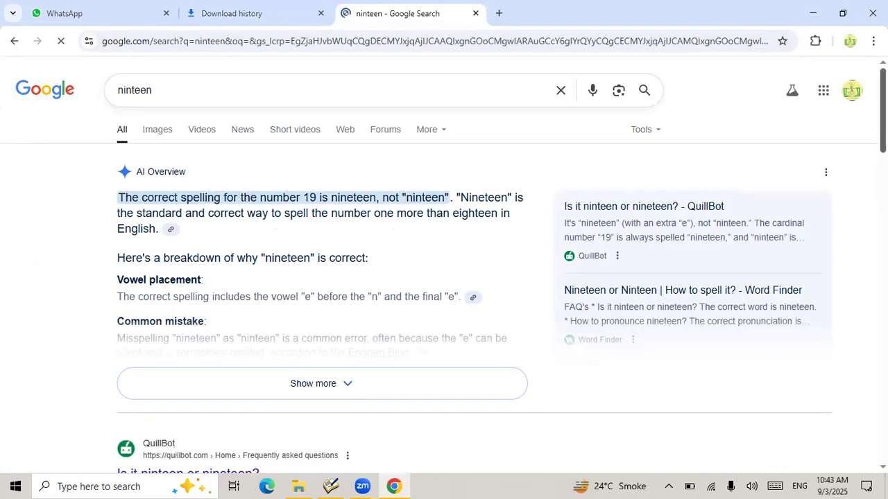
left_click(883, 208)
scroll(444, 278, "down", 7)
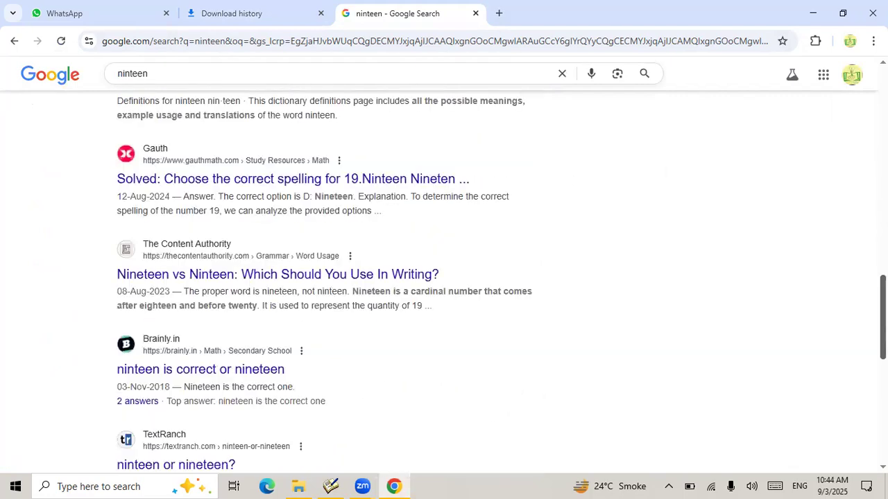
scroll(444, 278, "up", 8)
scroll(444, 278, "up", 4)
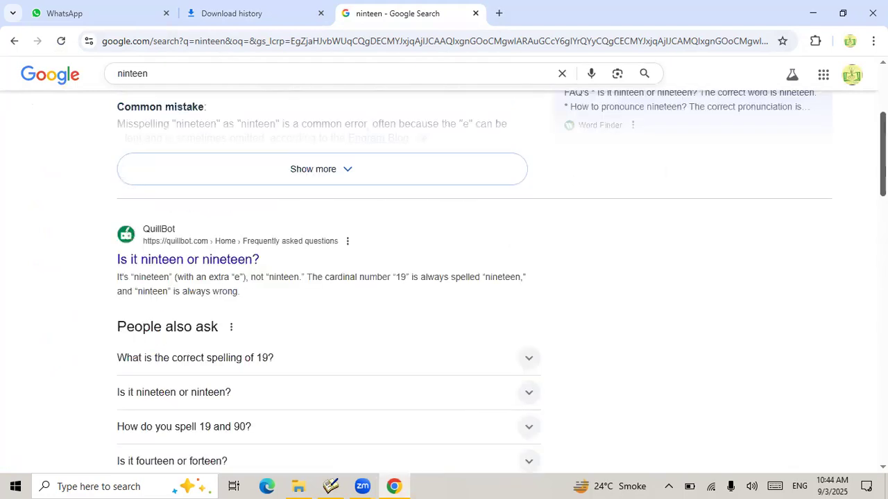
Extend the search query to "ninteen.60" and close the search tab without running it.
left_click(238, 67)
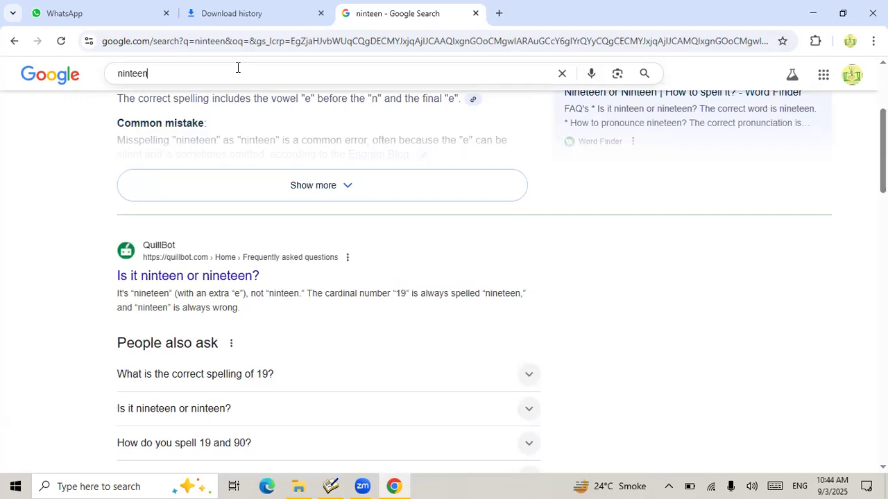
type(".60")
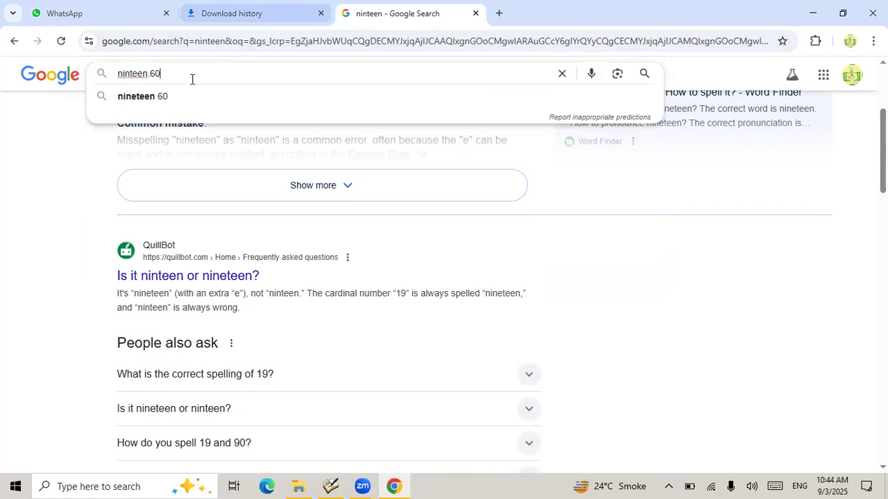
left_click(475, 14)
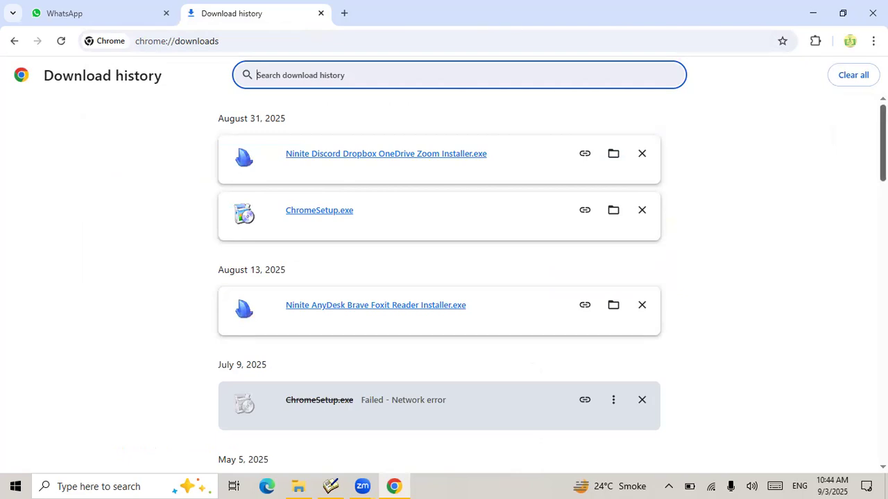
Look through the download history for older files and close the browser.
scroll(880, 111, "down", 4)
scroll(439, 277, "down", 5)
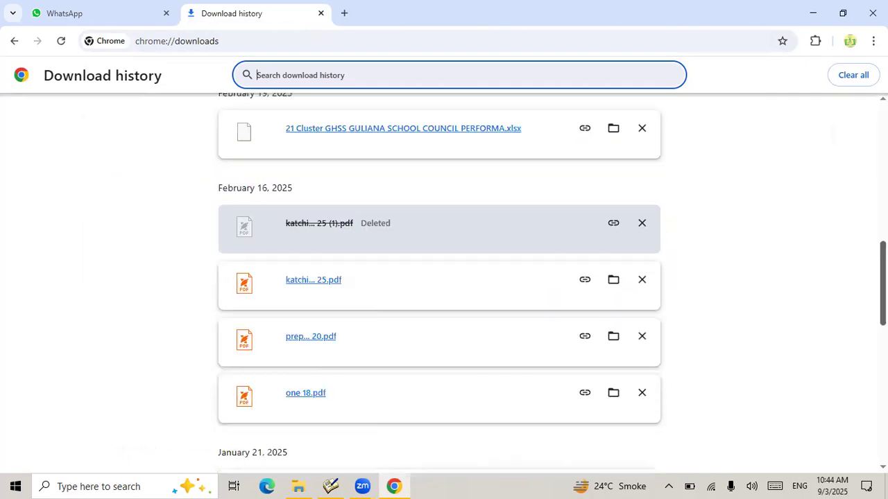
scroll(439, 277, "down", 2)
scroll(439, 278, "down", 2)
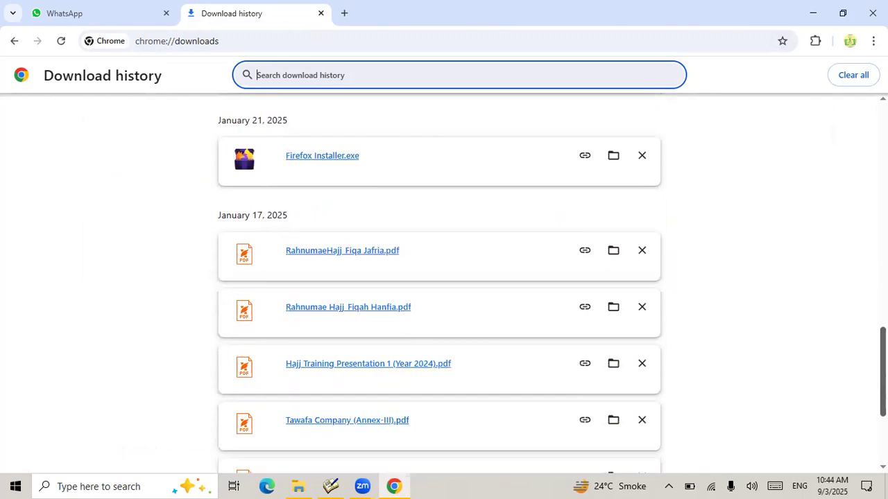
scroll(638, 200, "down", 2)
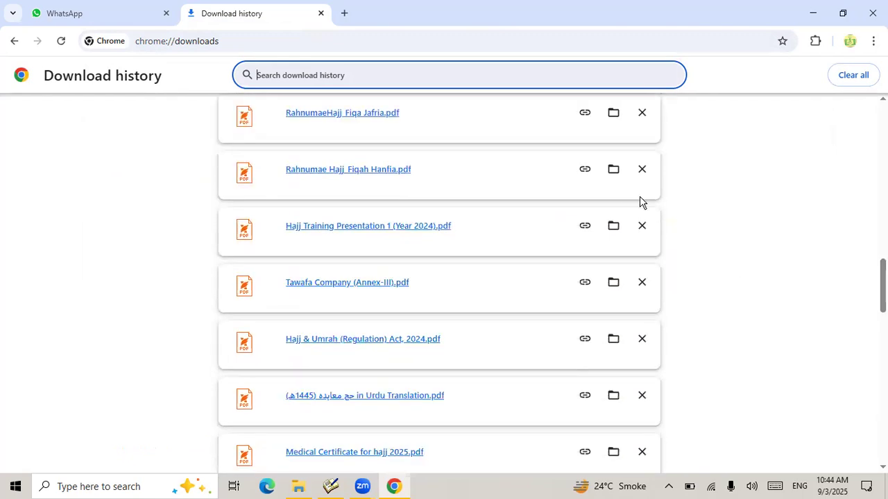
left_click(321, 14)
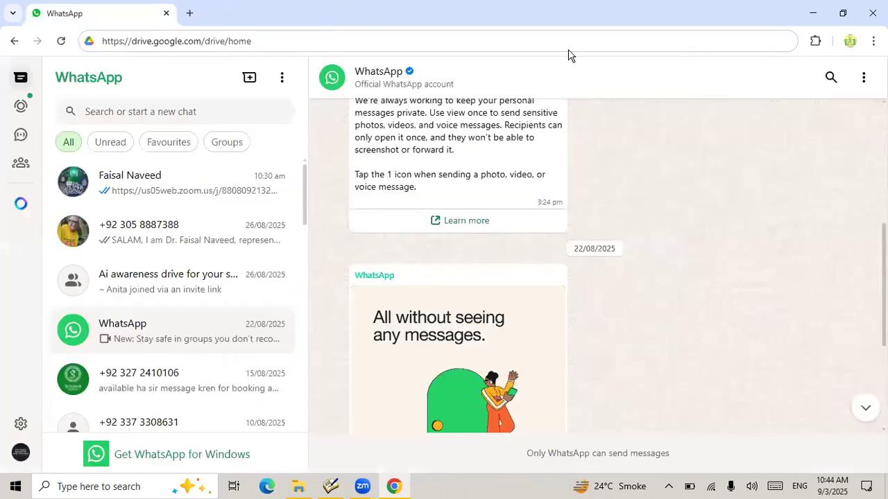
left_click(871, 14)
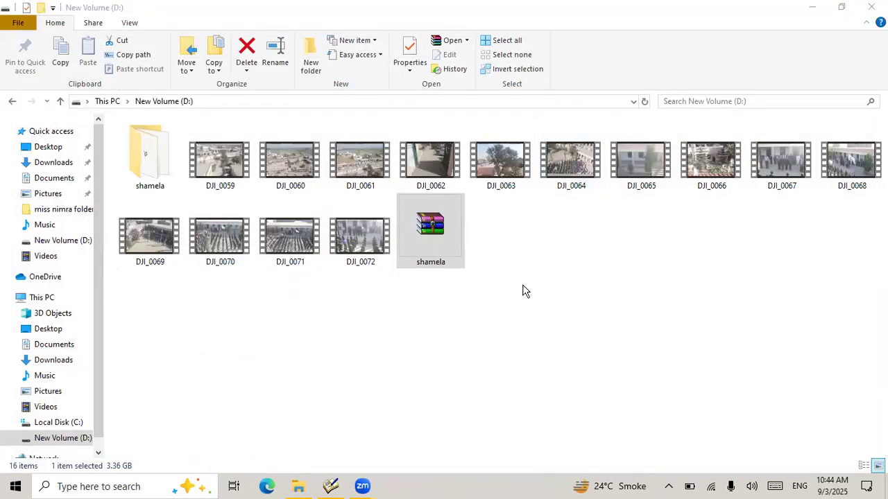
Try to extract the shamela archive directly into New Volume (D:) and cancel the file replacement.
left_click(425, 225)
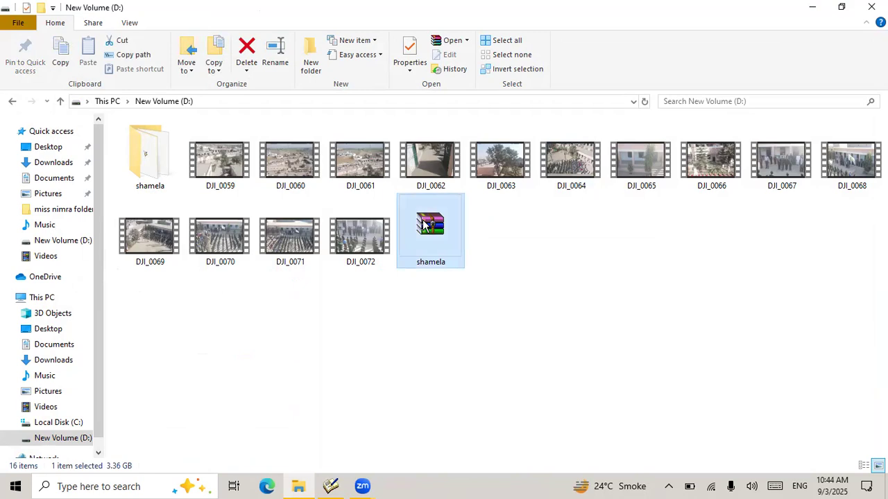
right_click(423, 224)
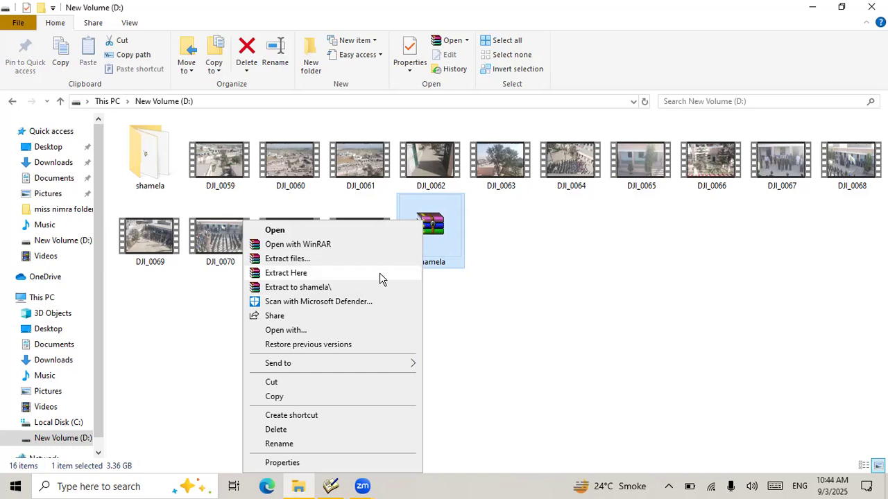
left_click(331, 274)
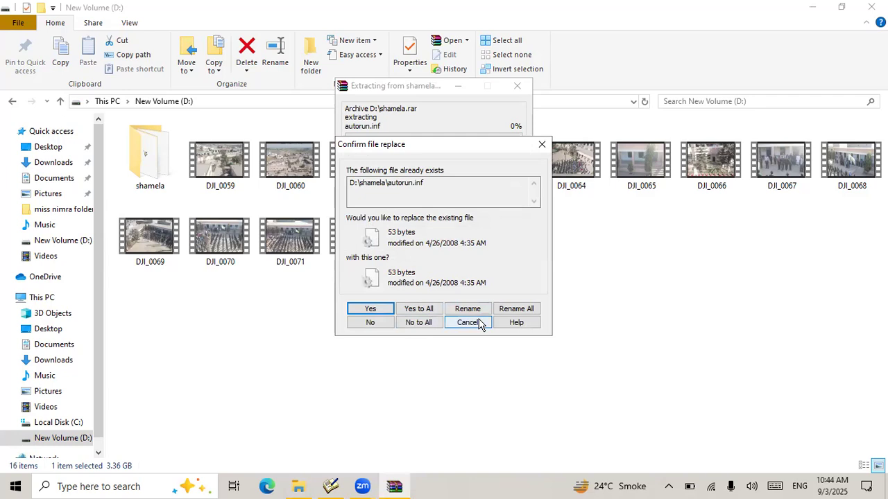
left_click(468, 322)
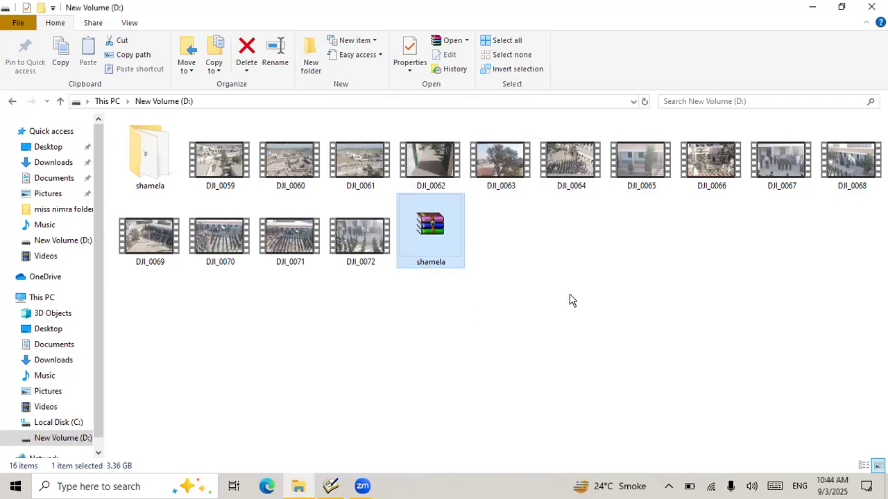
Open the extracted shamela folder on New Volume (D:).
left_click(159, 175)
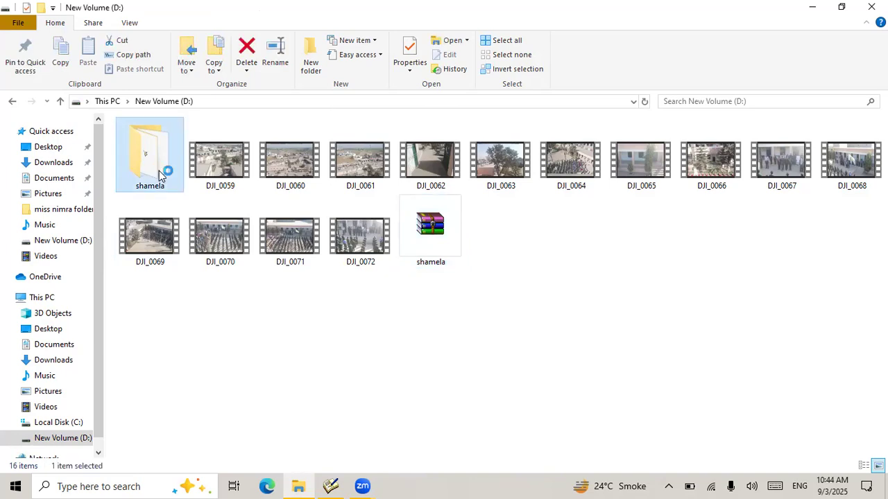
double_click(159, 176)
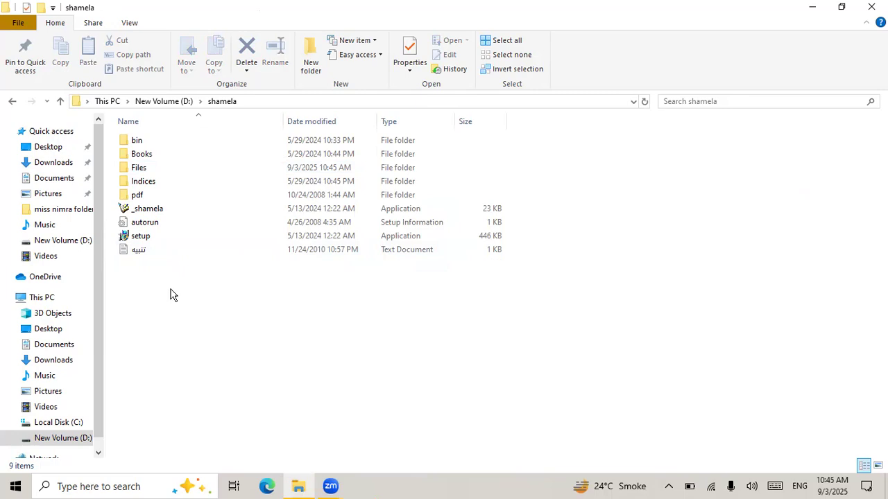
Run setup and launch the _shamela application from the shamela folder, and minimize the opened library window.
double_click(146, 238)
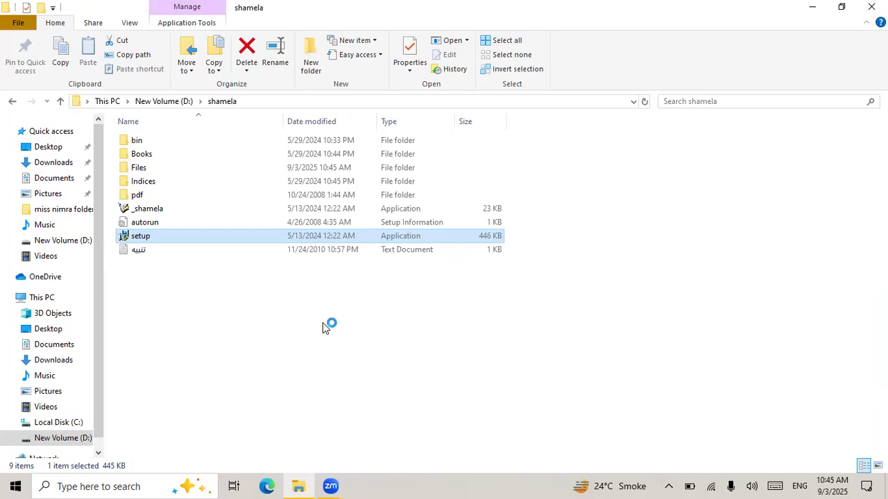
left_click(284, 320)
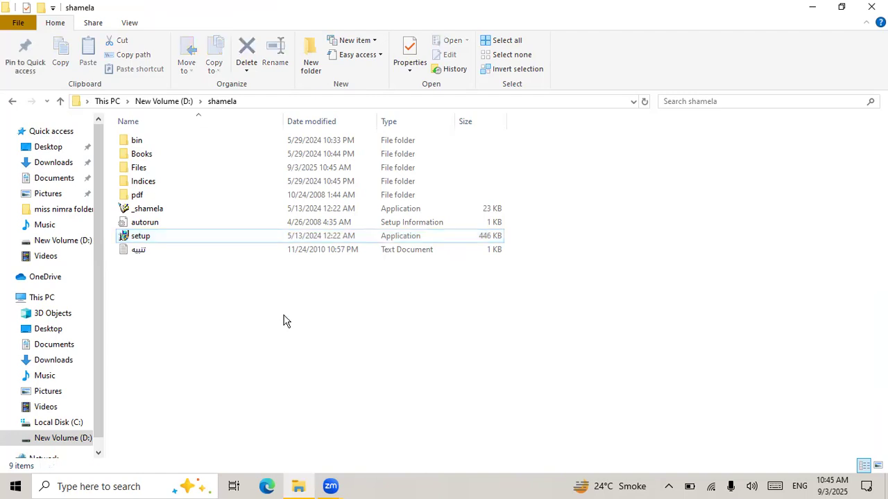
left_click(174, 215)
double_click(174, 216)
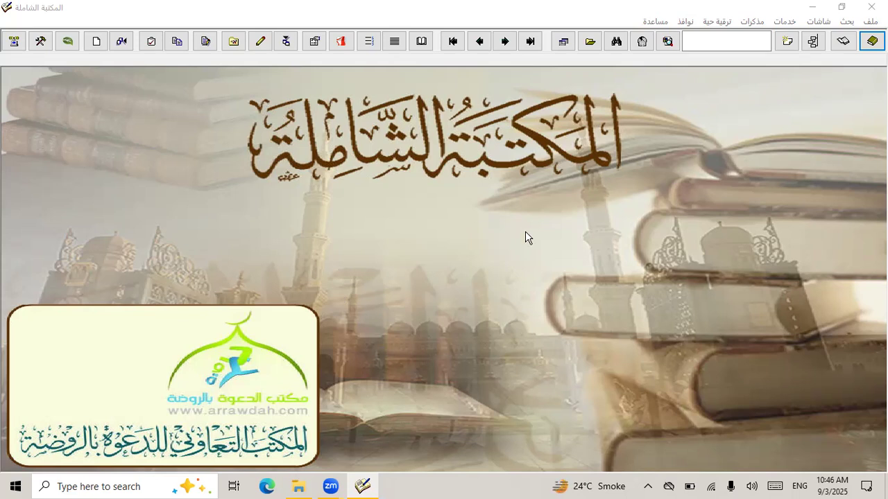
left_click(812, 11)
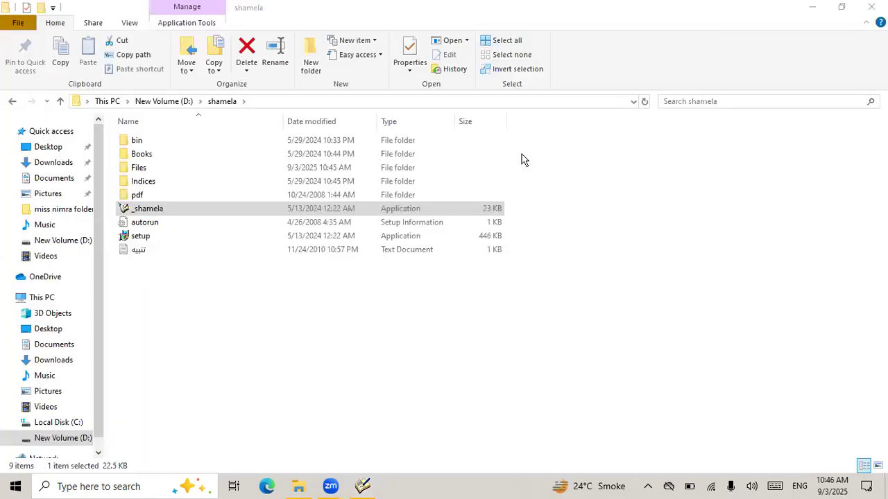
left_click(43, 298)
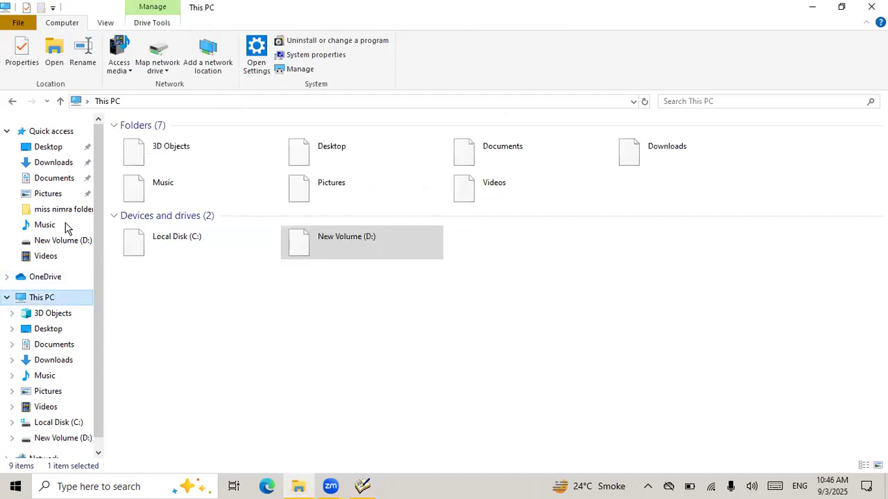
left_click(256, 56)
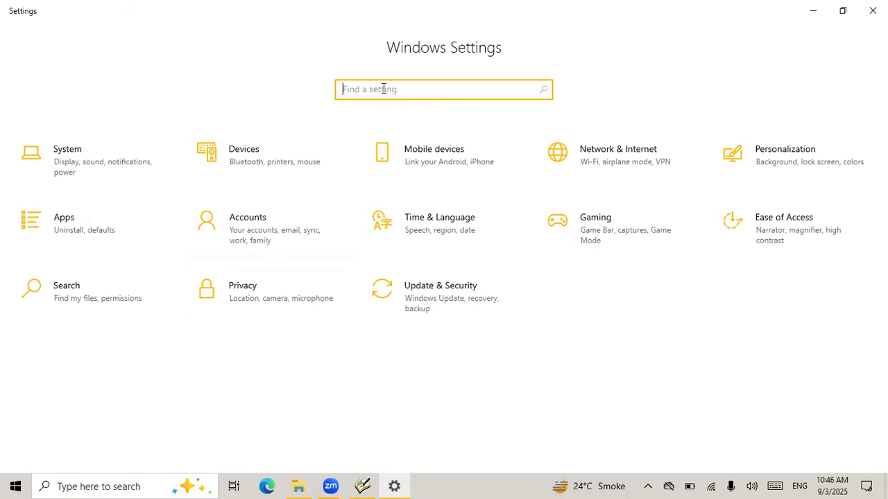
type("r")
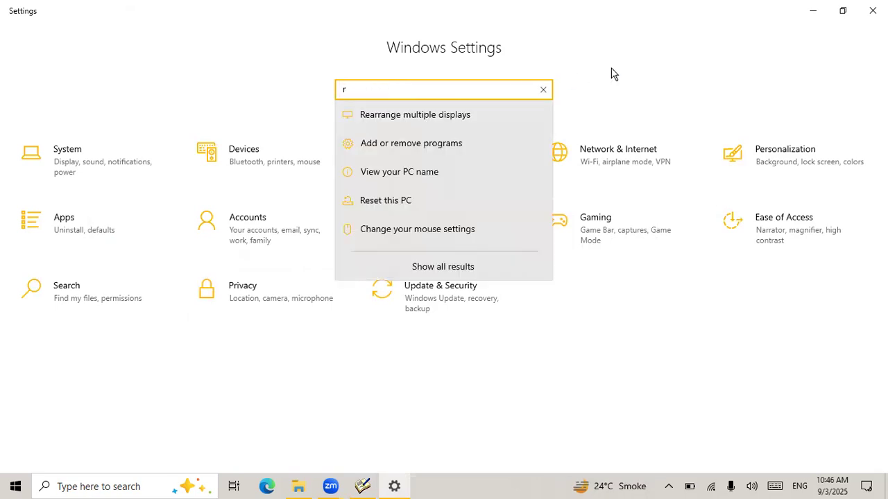
left_click(544, 89)
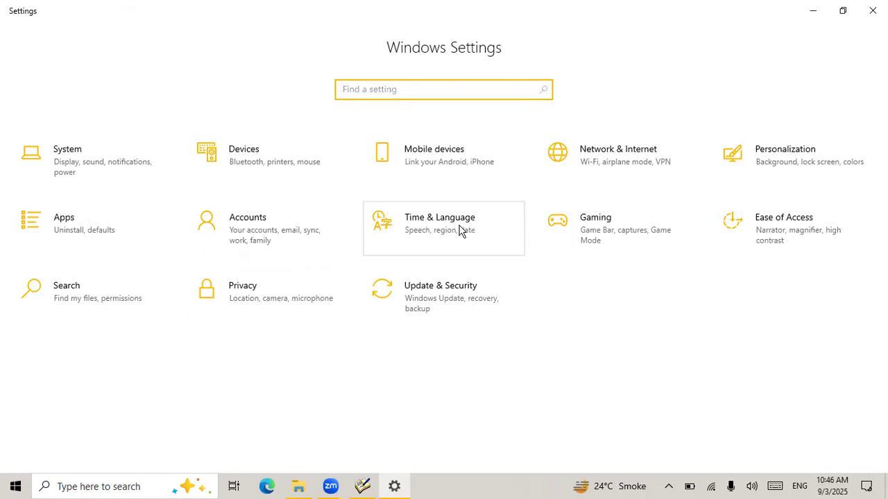
left_click(448, 230)
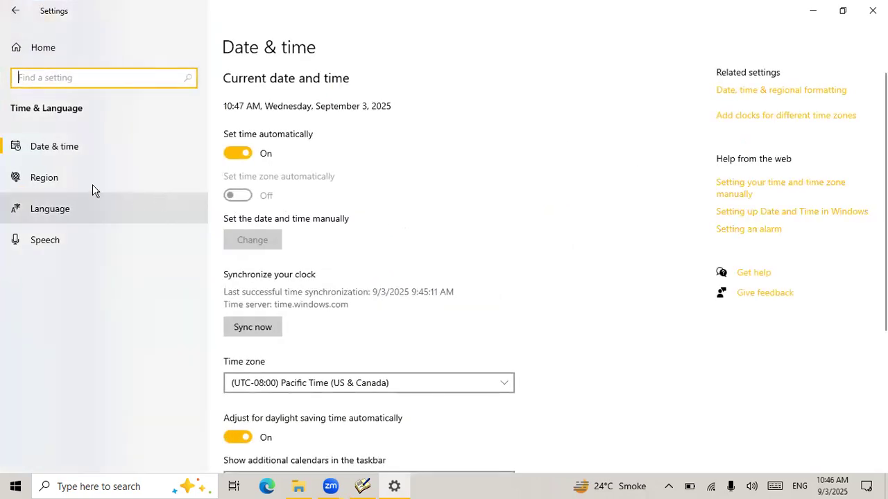
left_click(48, 177)
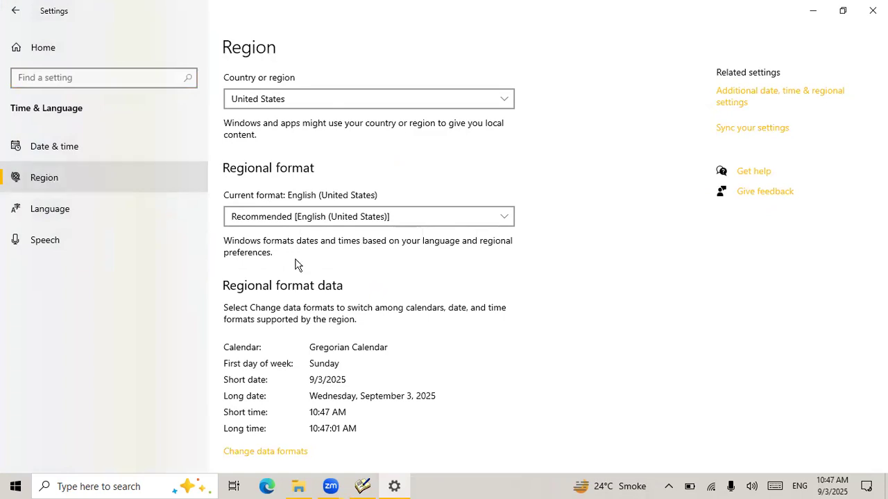
left_click(815, 98)
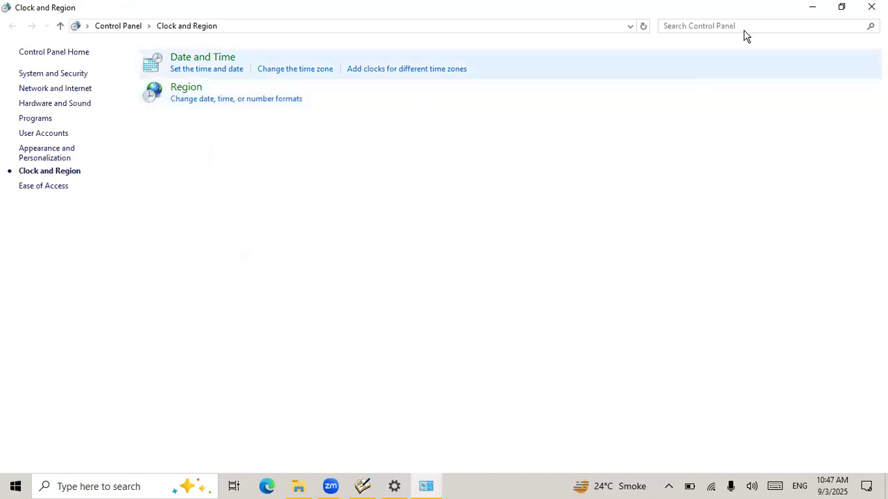
left_click(871, 7)
left_click(871, 7)
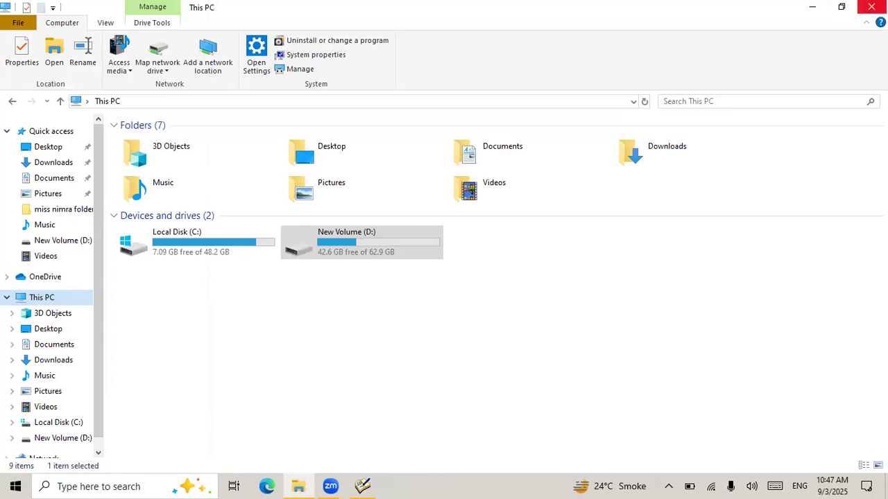
left_click(871, 7)
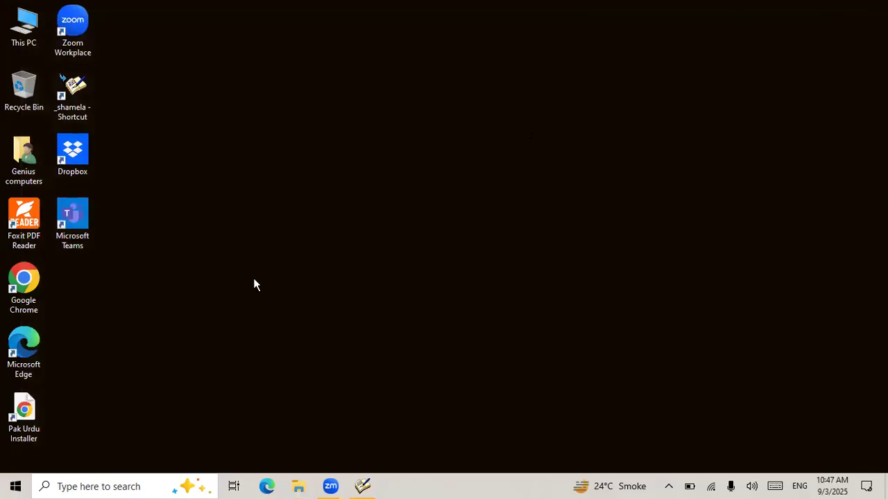
Search Windows for "con" using the on-screen keyboard, open Control Panel and hide the keyboard.
left_click(14, 489)
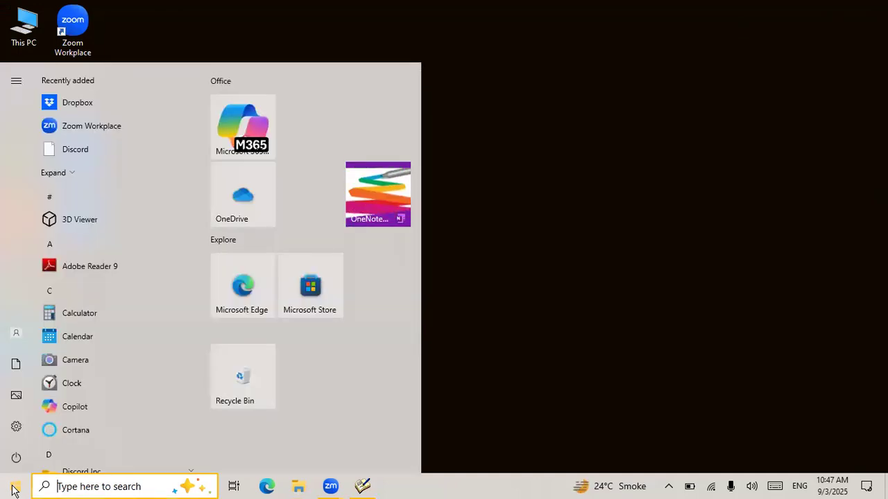
left_click(775, 486)
type("c")
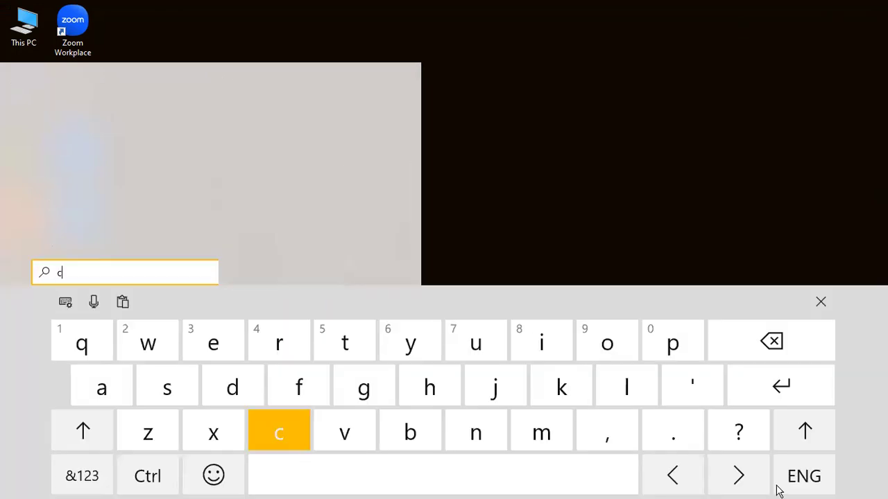
type("on")
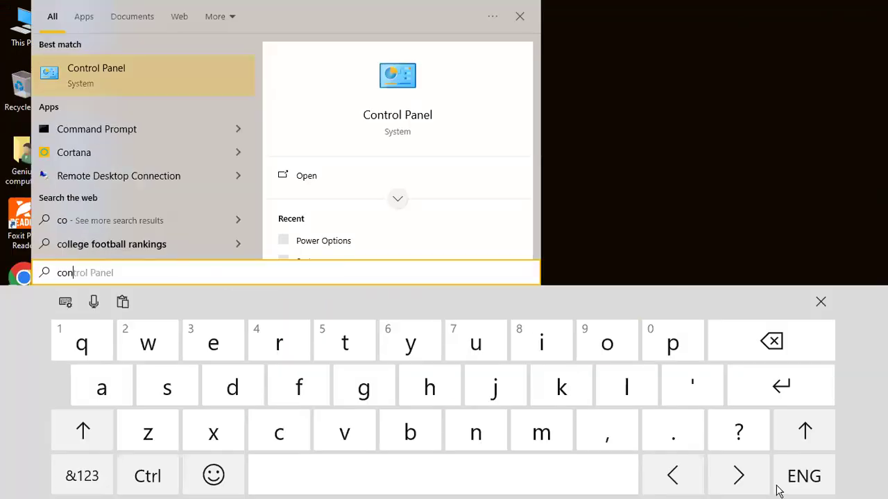
key("Return")
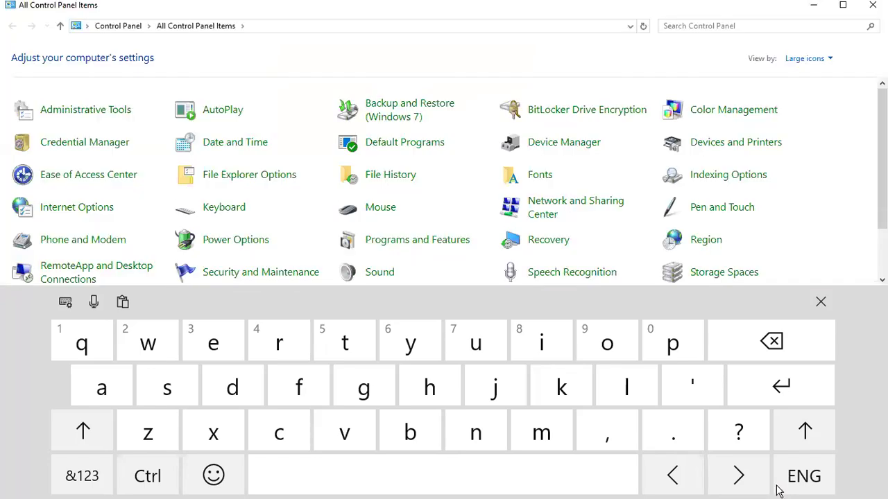
left_click(821, 302)
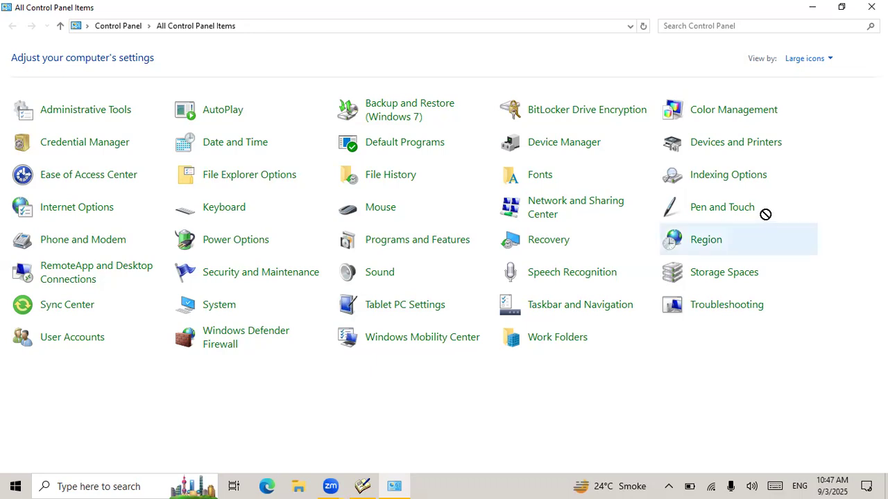
Set the system locale for non-Unicode programs to Arabic (Saudi Arabia) in the Region settings and close Control Panel.
left_click(697, 246)
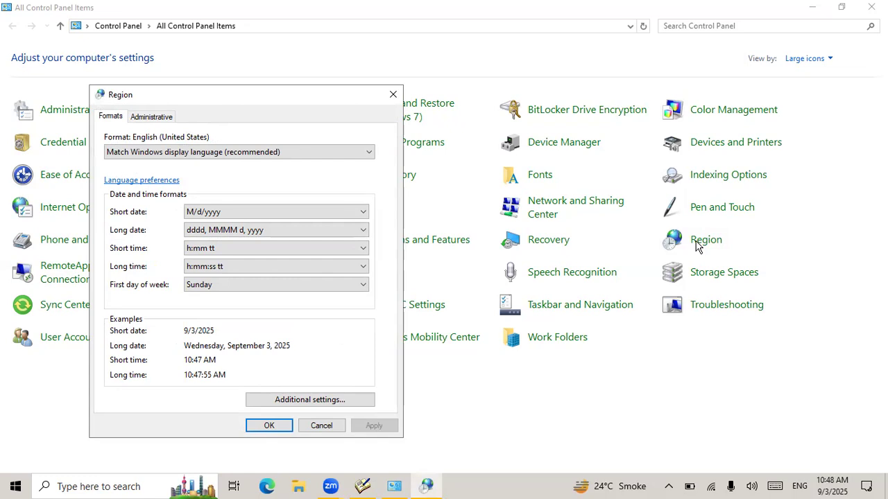
left_click(148, 118)
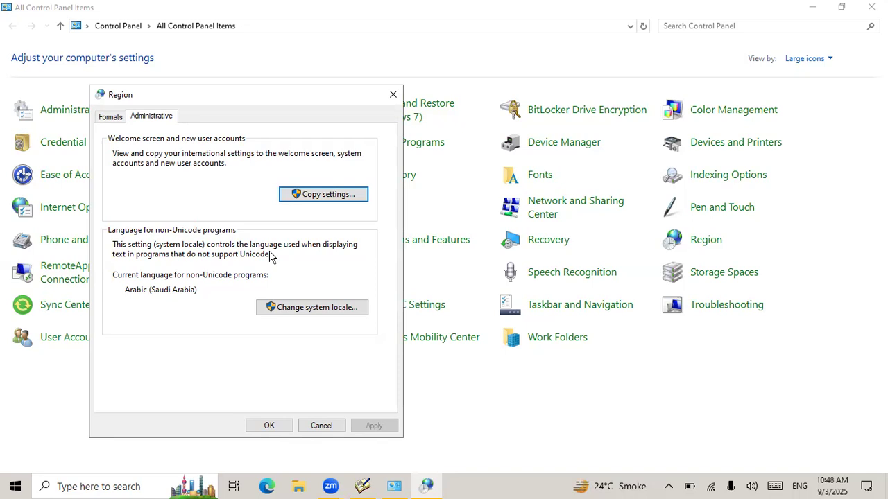
left_click(300, 313)
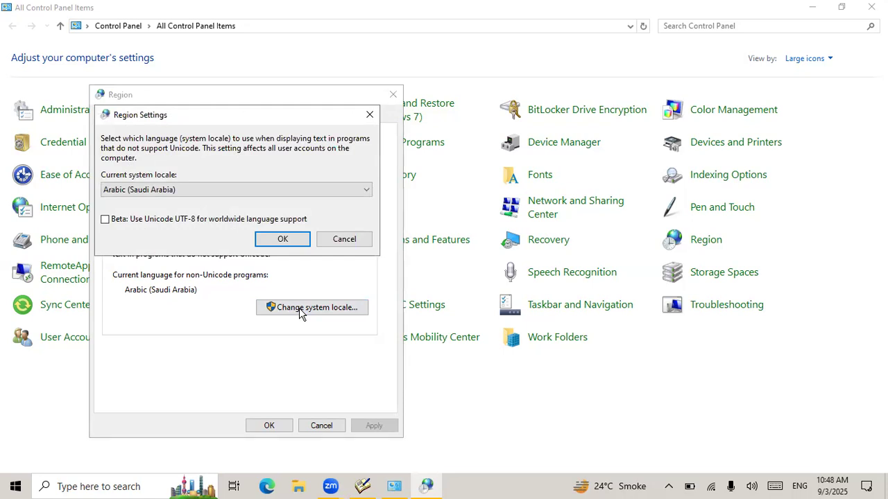
left_click(365, 190)
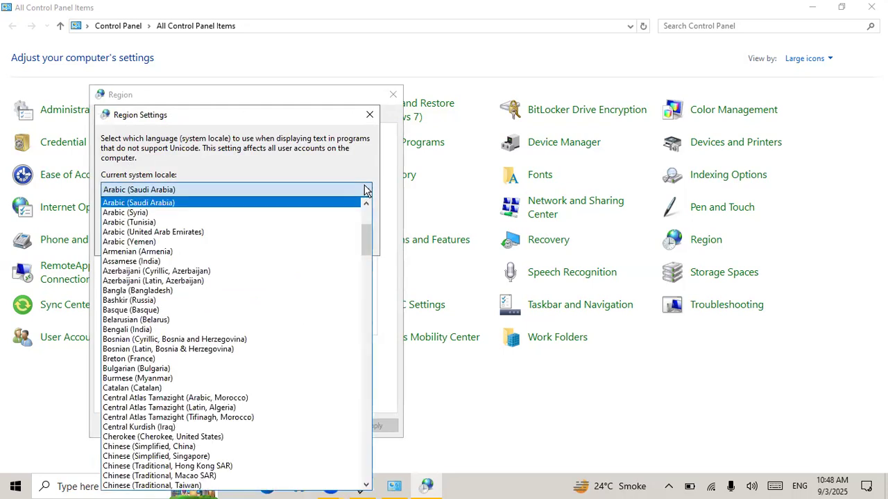
left_click(365, 191)
left_click(268, 190)
left_click(208, 202)
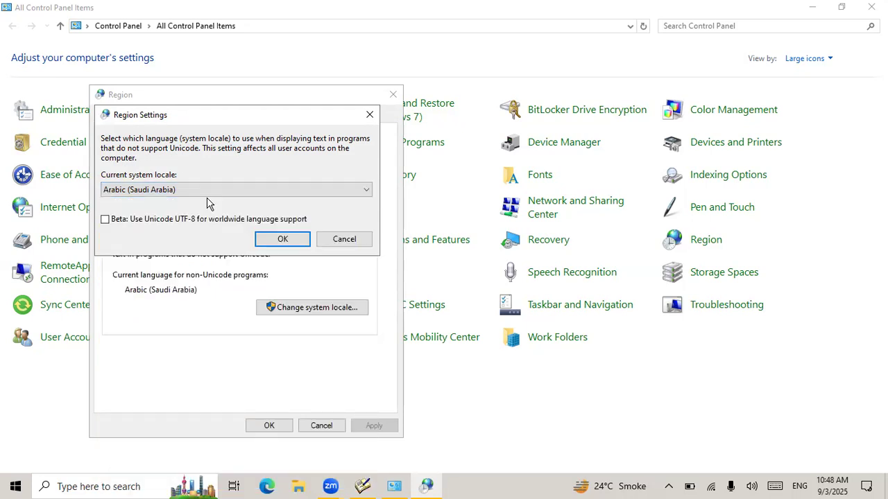
left_click(282, 239)
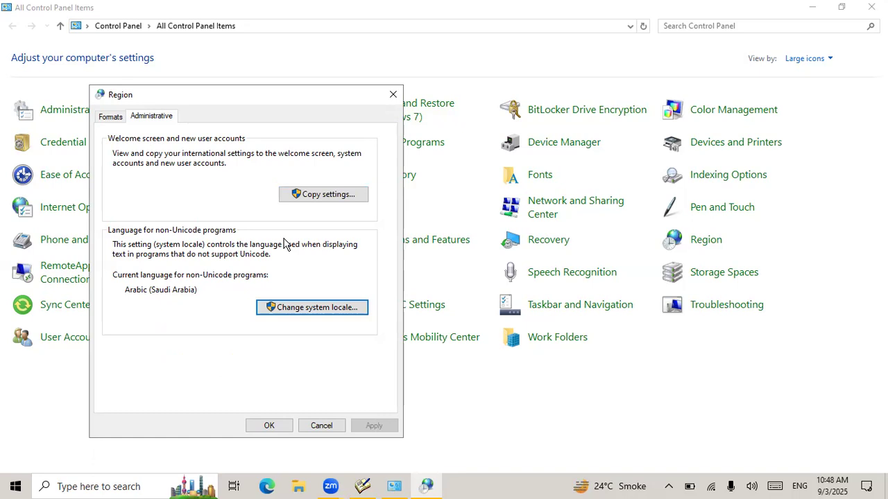
left_click(274, 428)
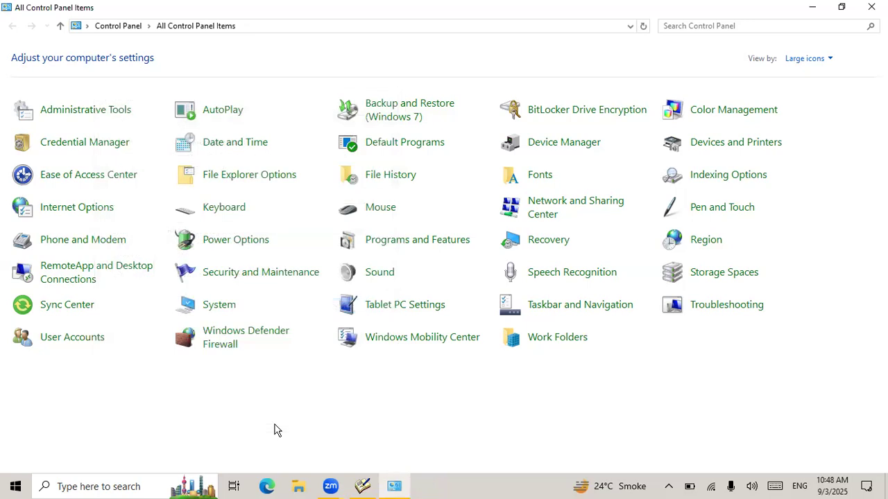
key("alt+F4")
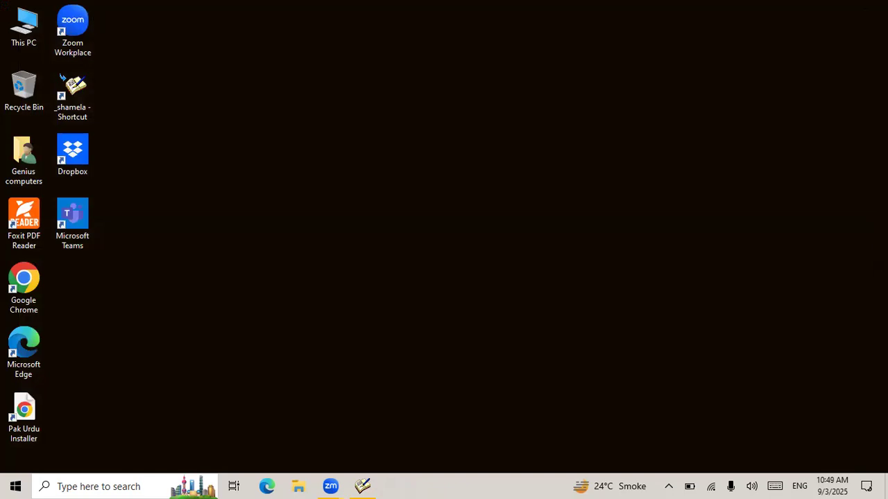
View the installed input languages and the English touch keyboard layout.
left_click(799, 487)
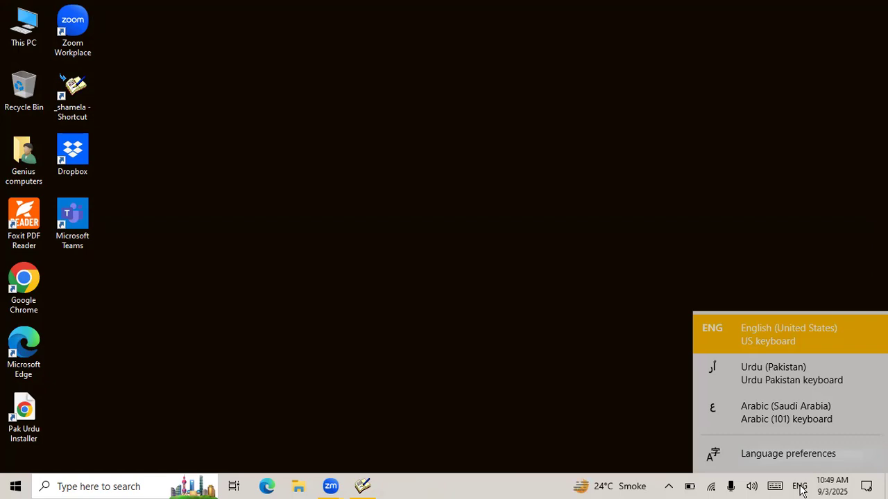
left_click(801, 490)
left_click(774, 488)
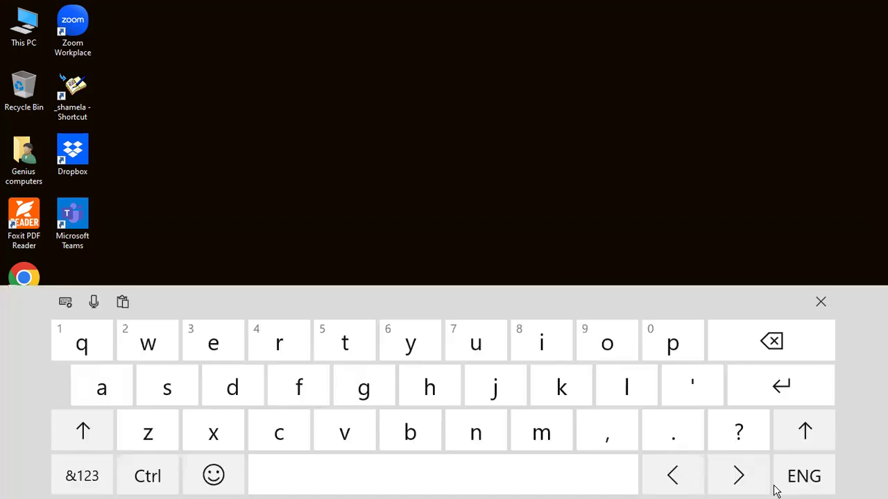
left_click(775, 489)
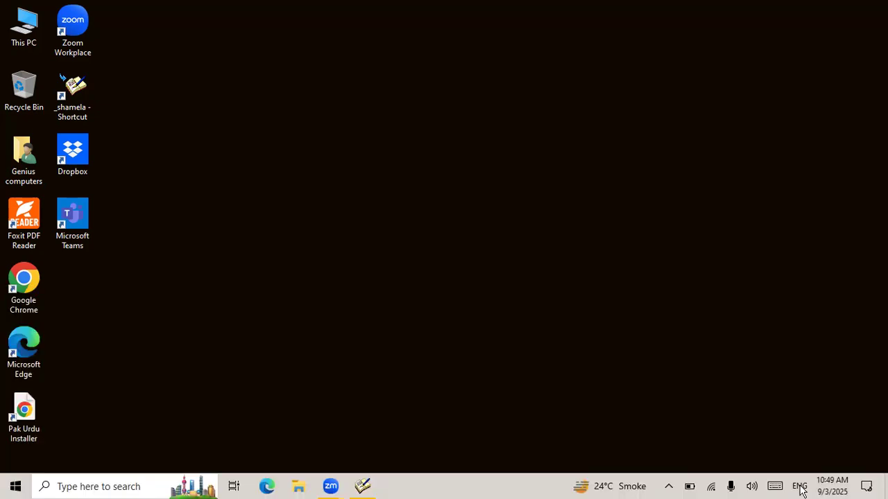
Switch the input language to Arabic (Saudi Arabia), display its touch keyboard layout and hide it again.
left_click(801, 489)
left_click(802, 490)
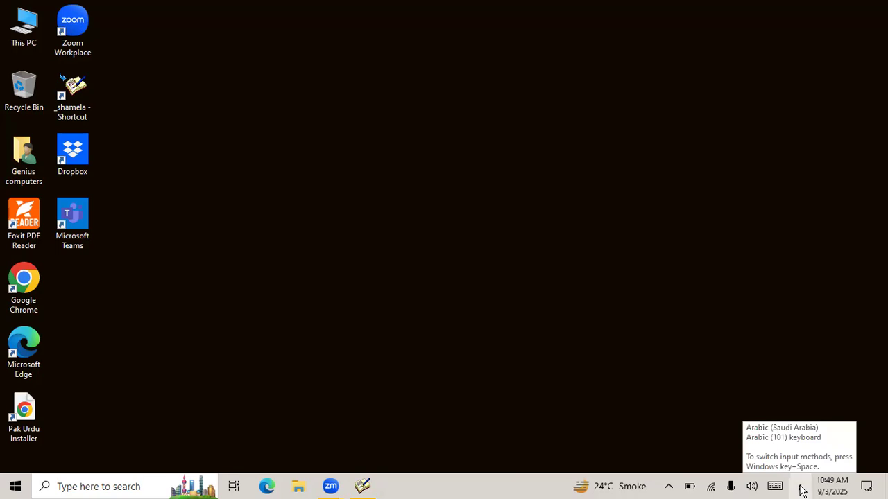
left_click(775, 489)
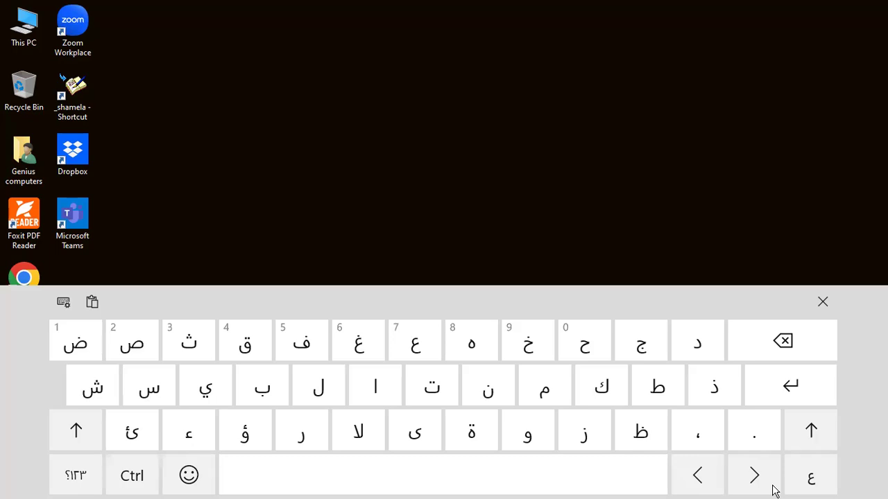
left_click(775, 488)
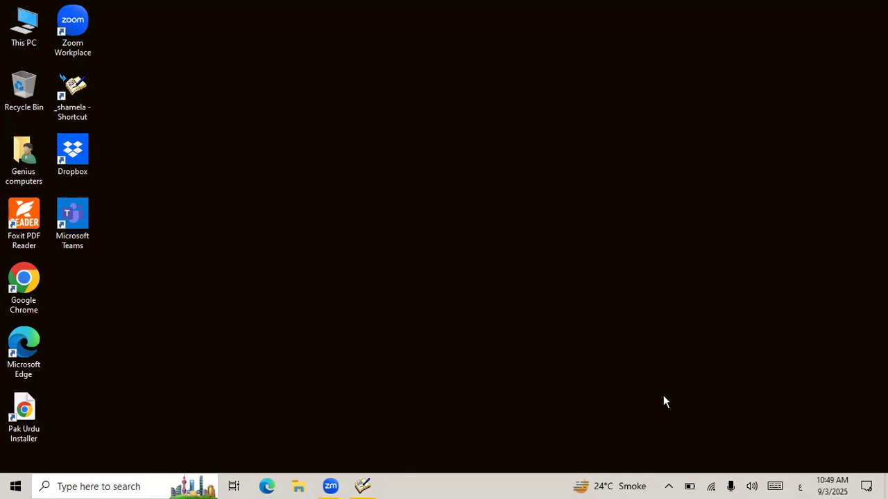
Switch to the minimized Shamela library application and restore its main window.
mouse_move(582, 489)
left_click(361, 487)
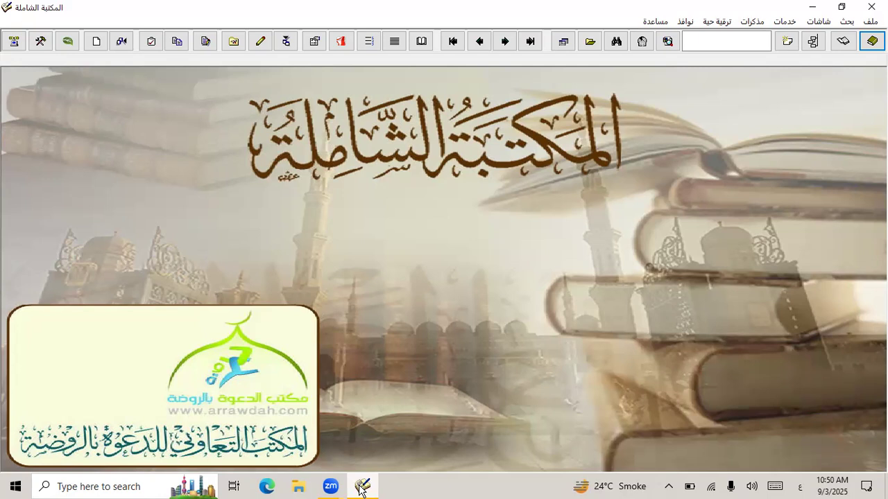
left_click(360, 488)
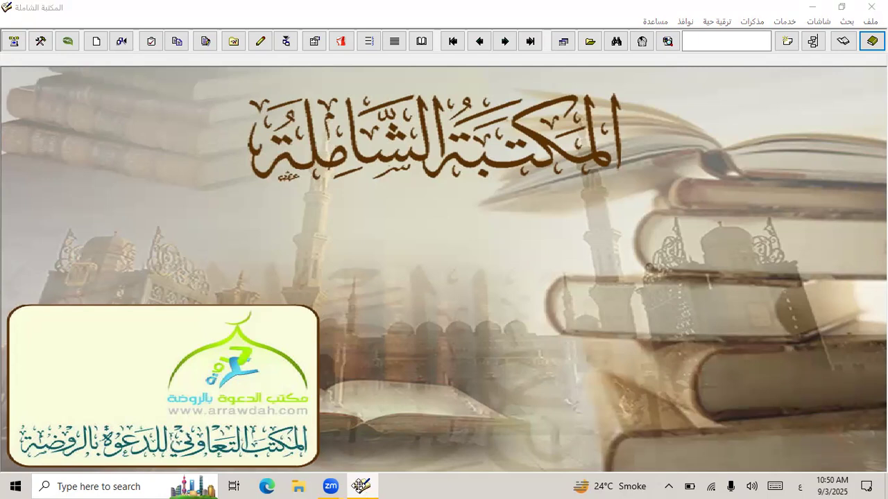